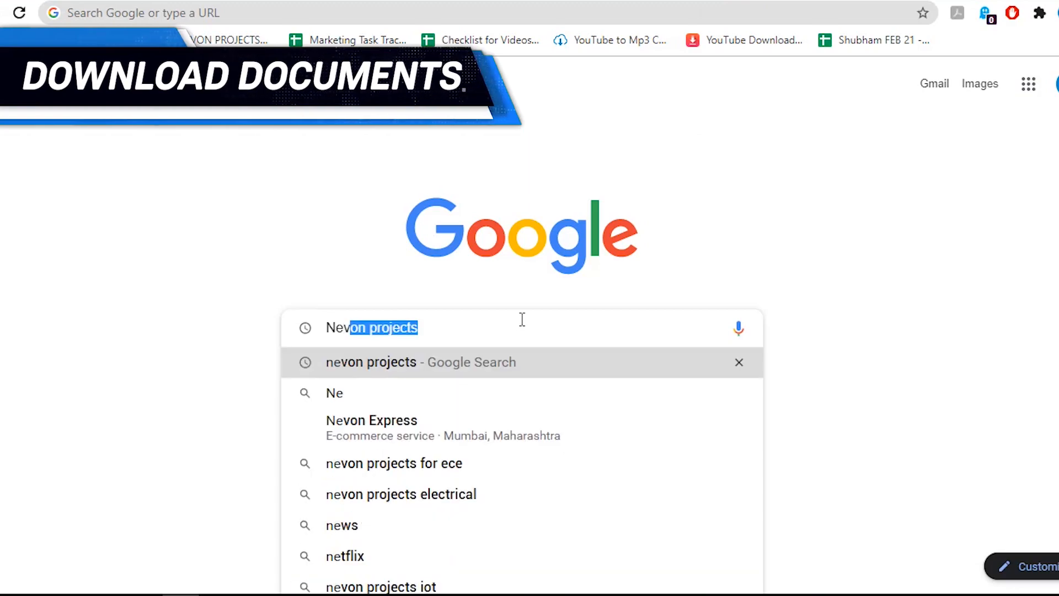
Step: Reach the Nevon Projects site and open the IoT Prison Break Monitoring & Alerting System project page
key("Return")
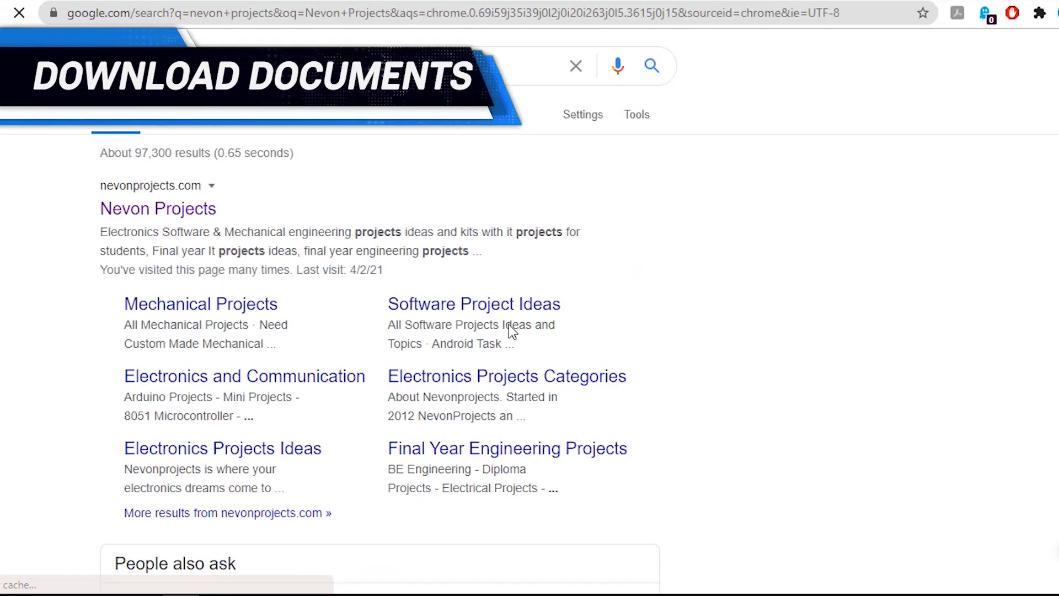
left_click(187, 209)
scroll(572, 305, "down", 10)
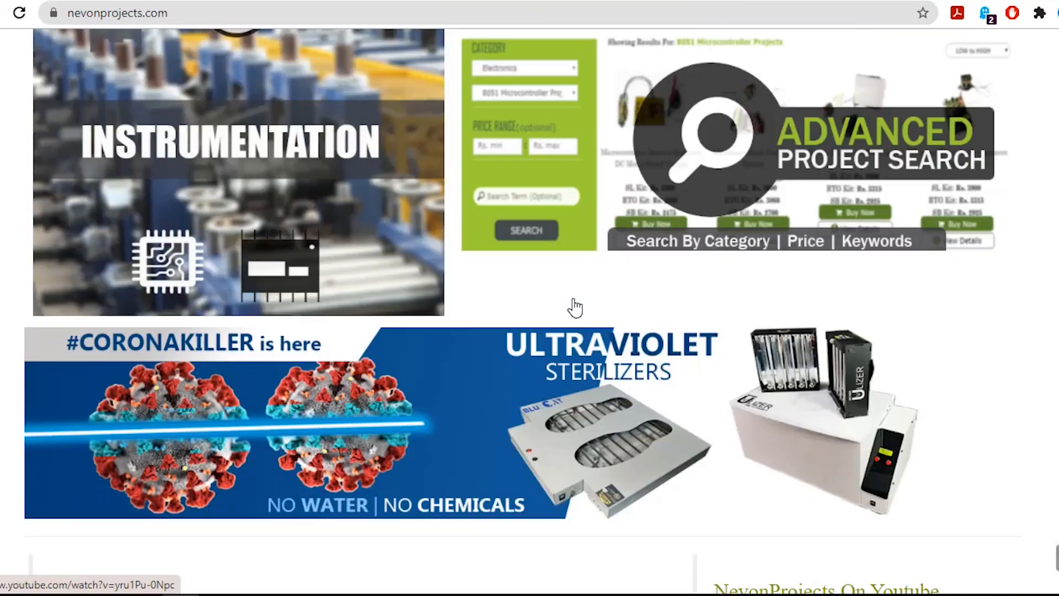
scroll(572, 306, "down", 10)
scroll(512, 288, "down", 10)
scroll(512, 288, "down", 10)
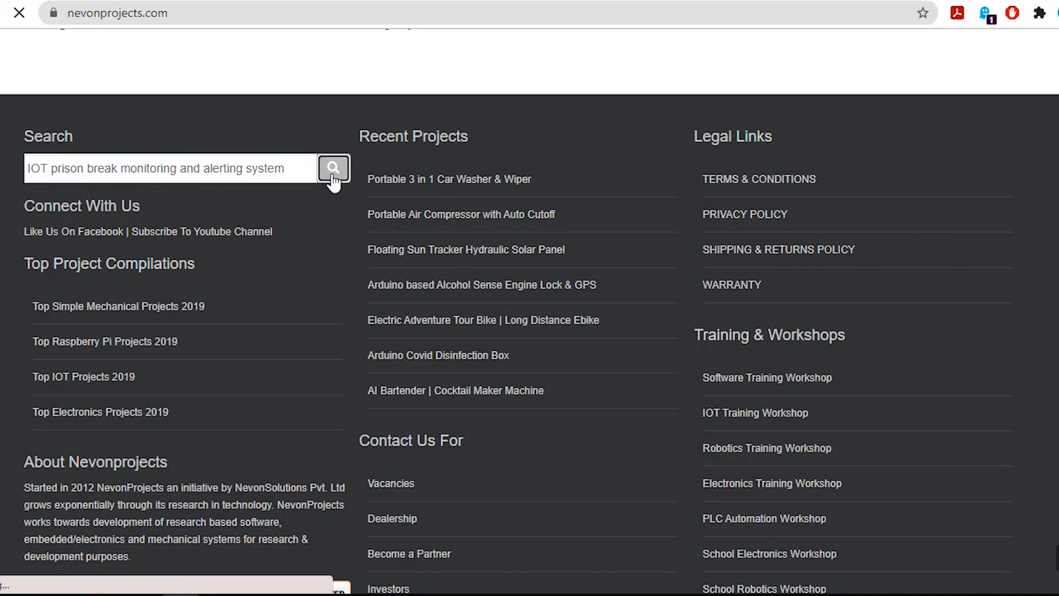
scroll(333, 358, "down", 1)
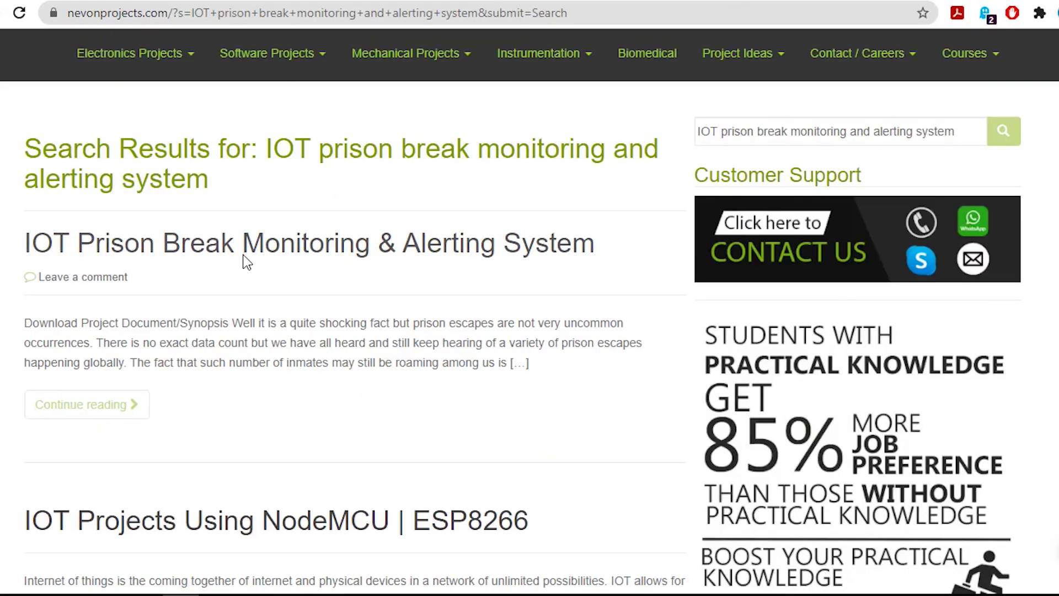
left_click(338, 249)
scroll(419, 277, "down", 1)
scroll(429, 277, "down", 2)
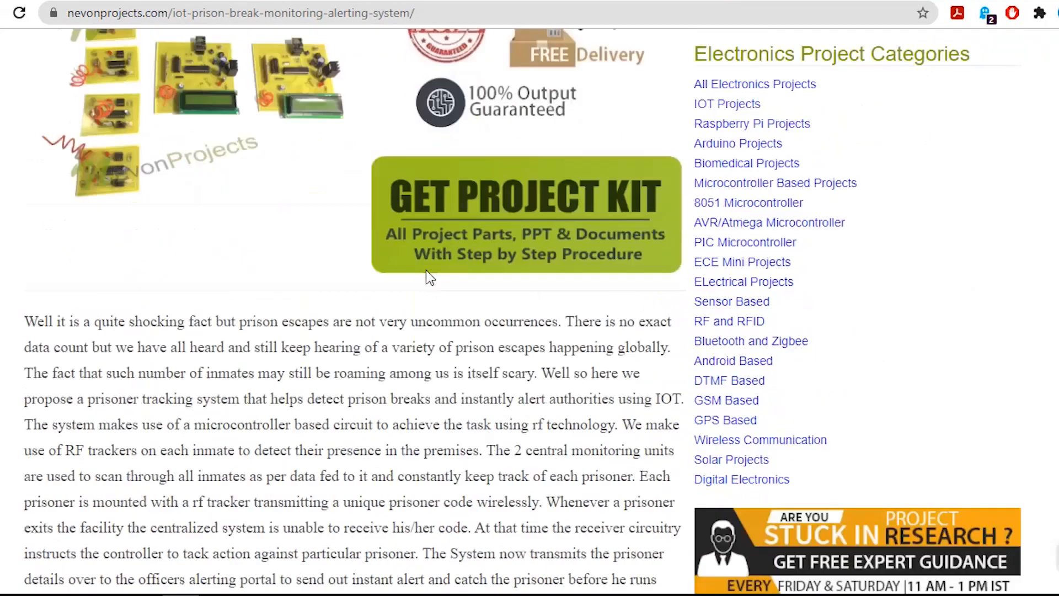
scroll(426, 270, "down", 6)
scroll(426, 270, "down", 6)
scroll(427, 271, "up", 12)
scroll(427, 271, "up", 3)
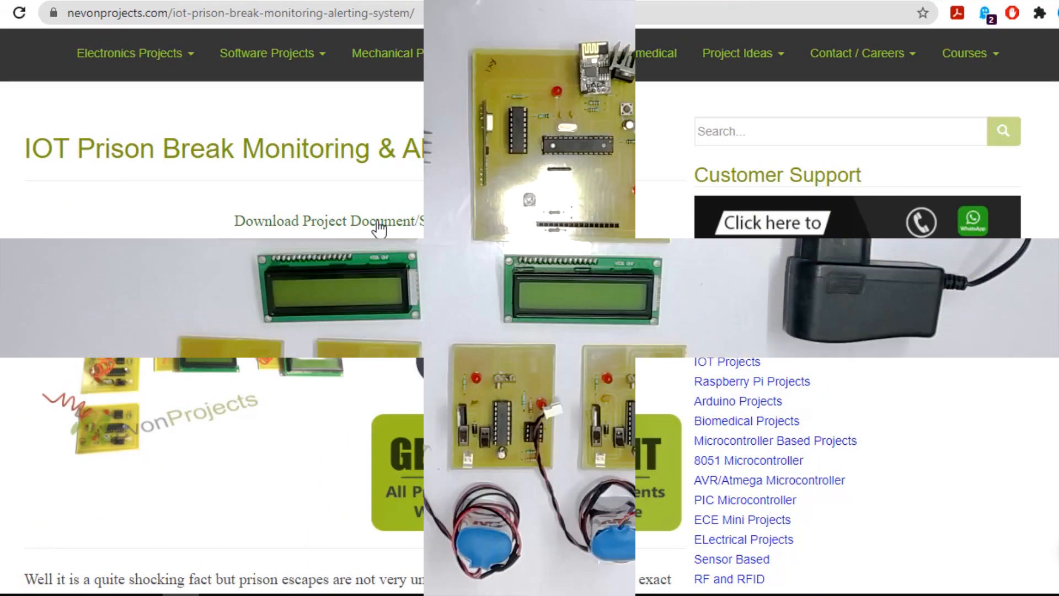